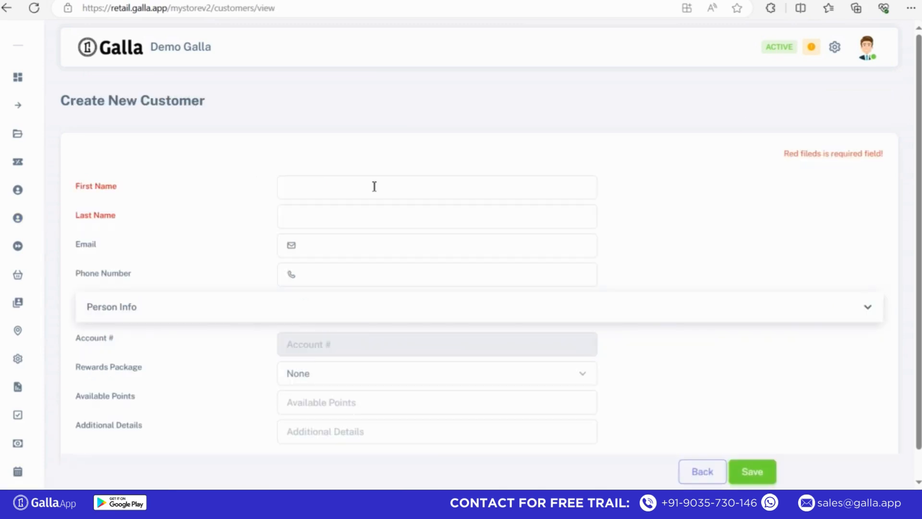
Step: Enter the new customer's first and last name
click(323, 187)
click(658, 144)
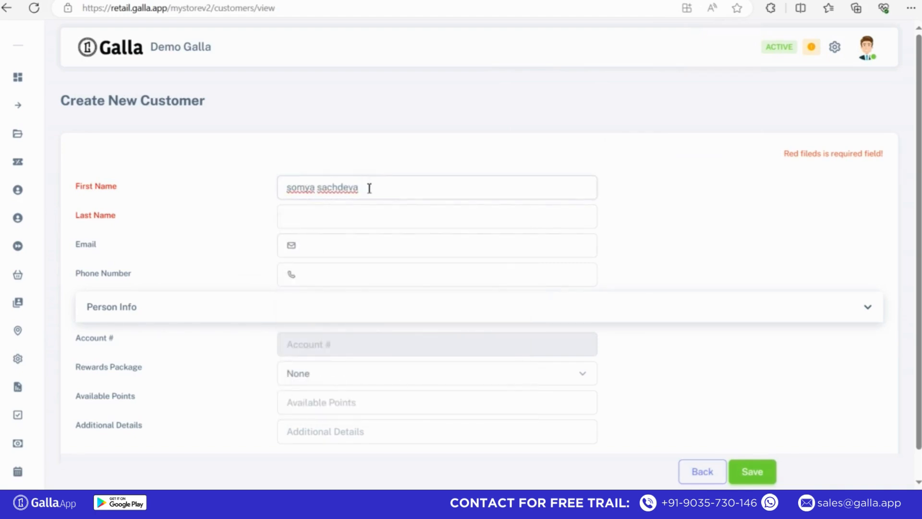
click(341, 208)
text(khanna)
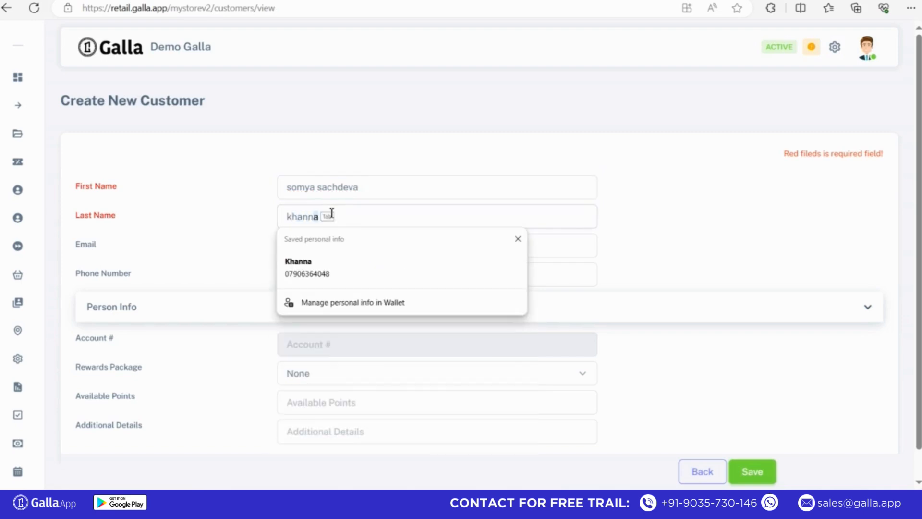
Step: Autofill the email, phone, 40 available points and the note 'It is a regular customer'
click(264, 248)
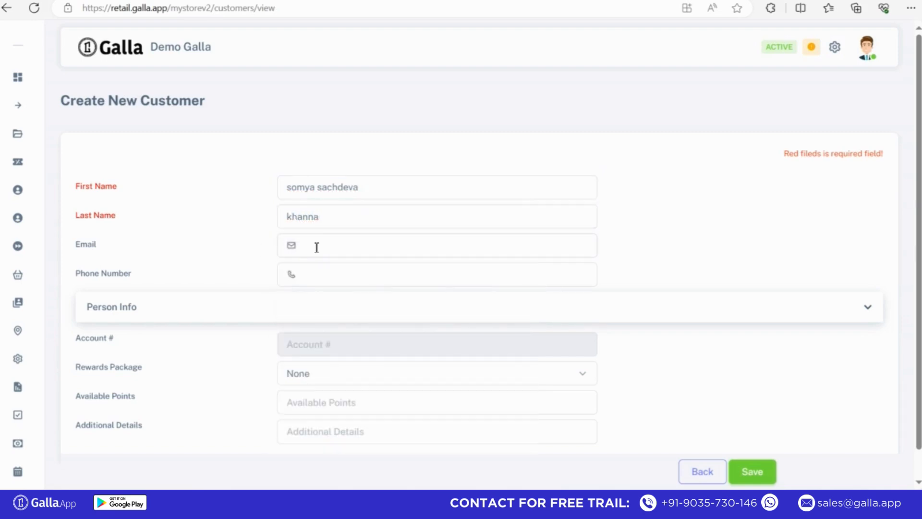
click(317, 248)
click(349, 295)
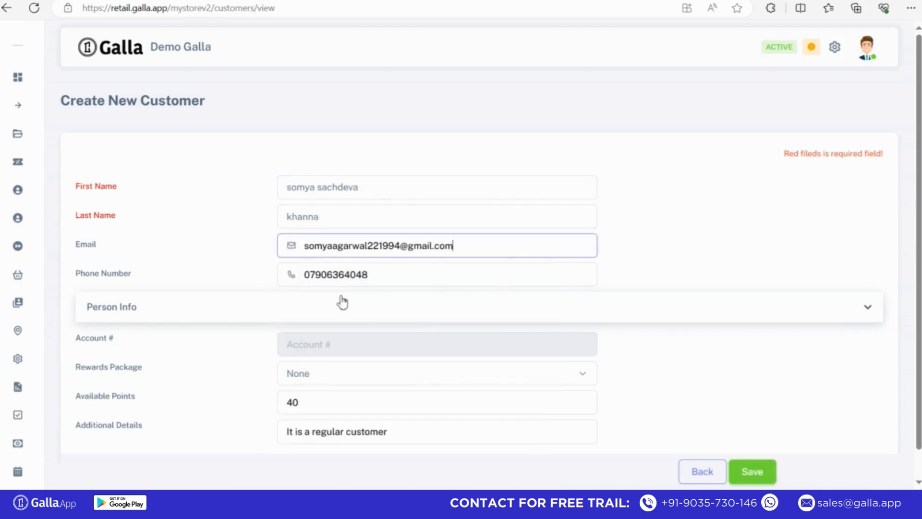
click(373, 276)
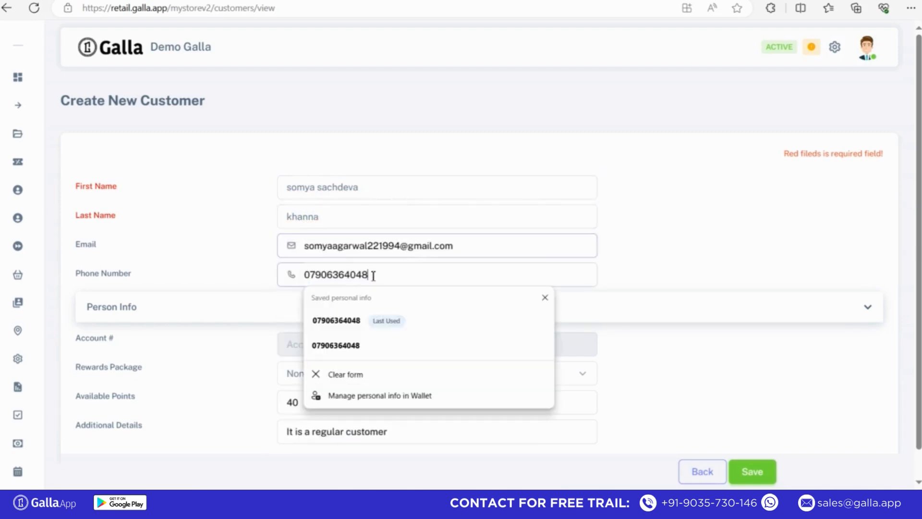
click(251, 333)
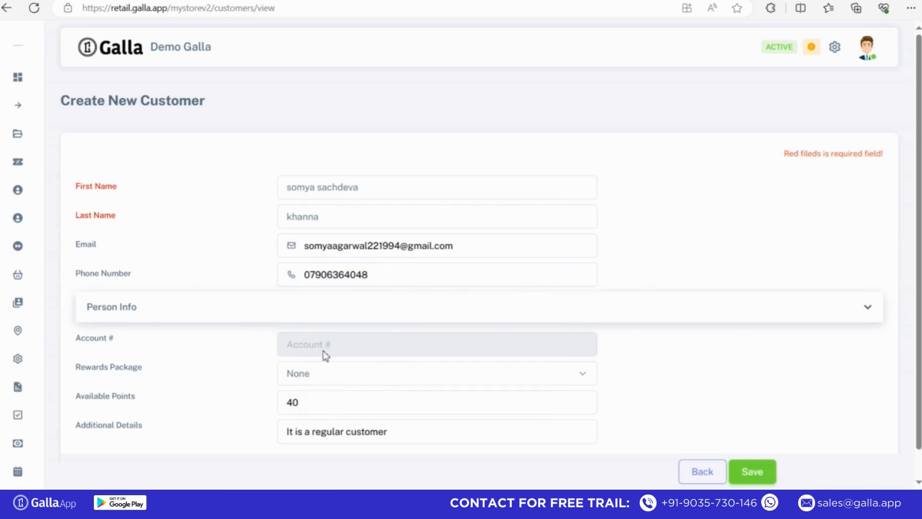
Step: Pick Silver as the rewards package, then review the available points and note fields
click(318, 377)
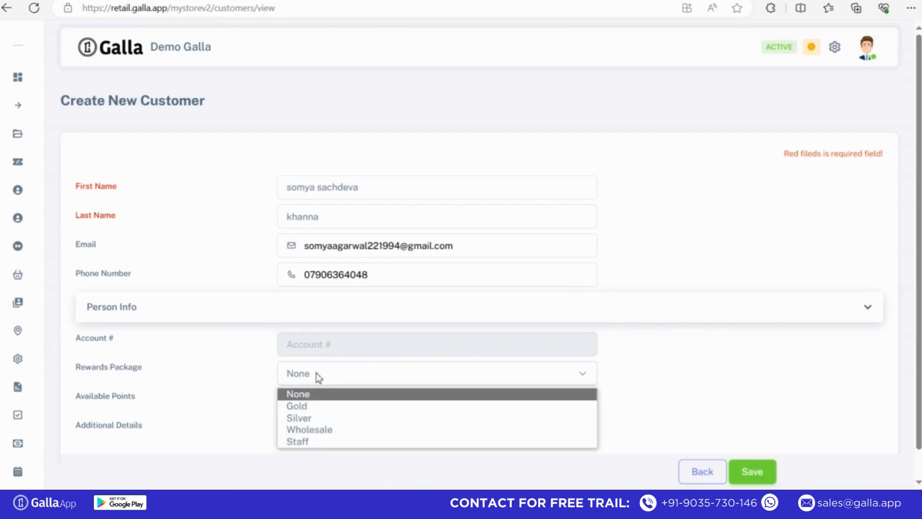
click(297, 418)
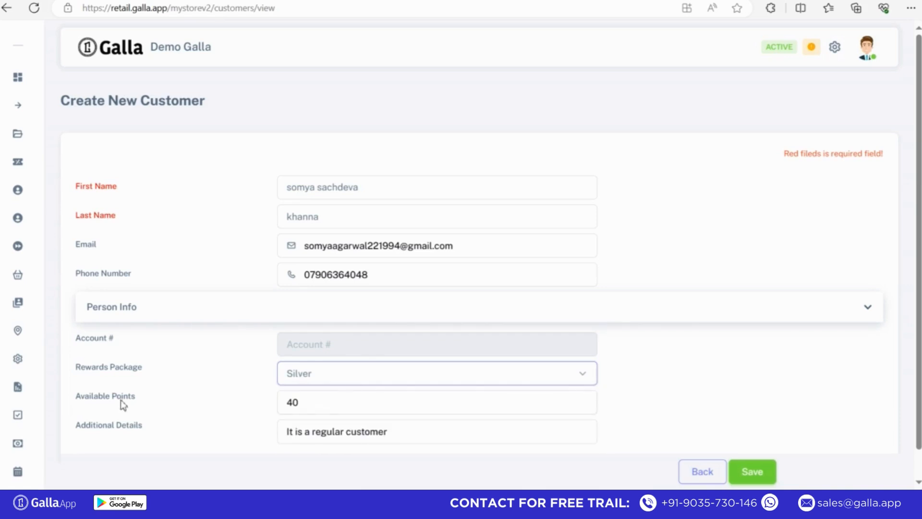
drag(156, 396, 62, 401)
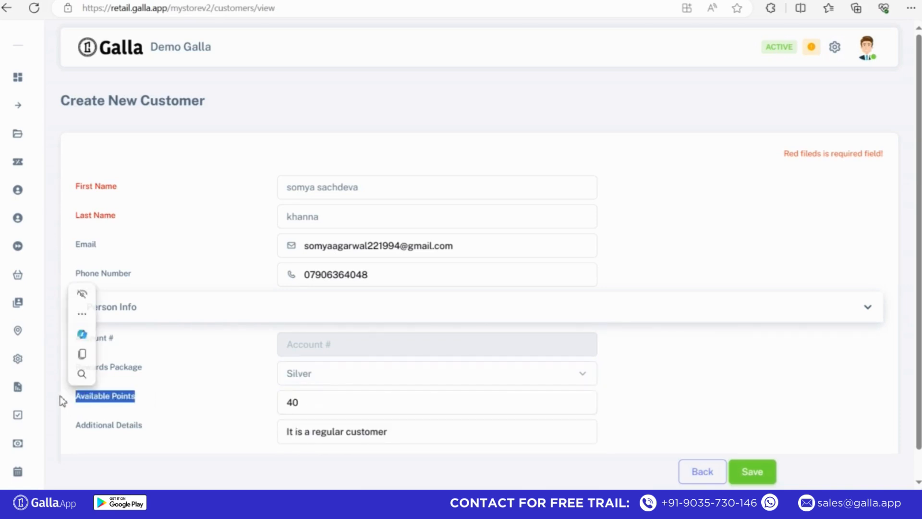
click(343, 409)
drag(463, 438, 357, 437)
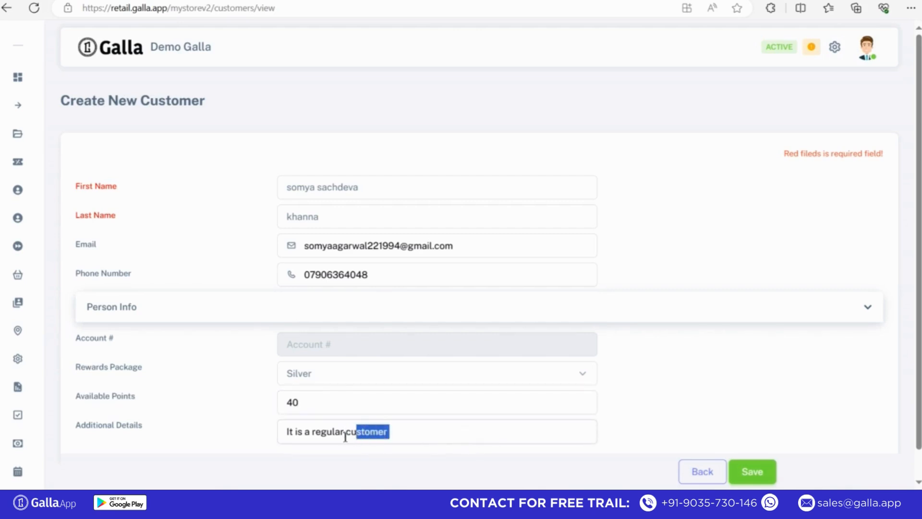
click(347, 437)
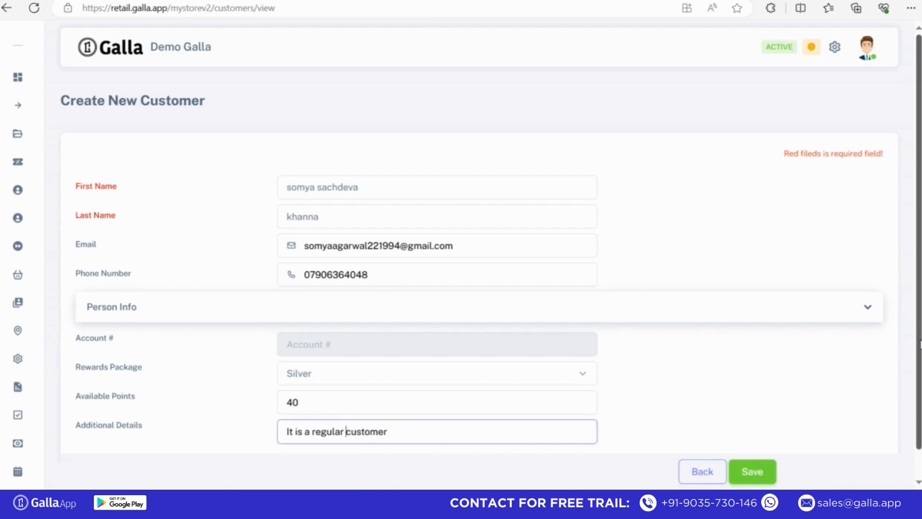
drag(917, 345, 919, 391)
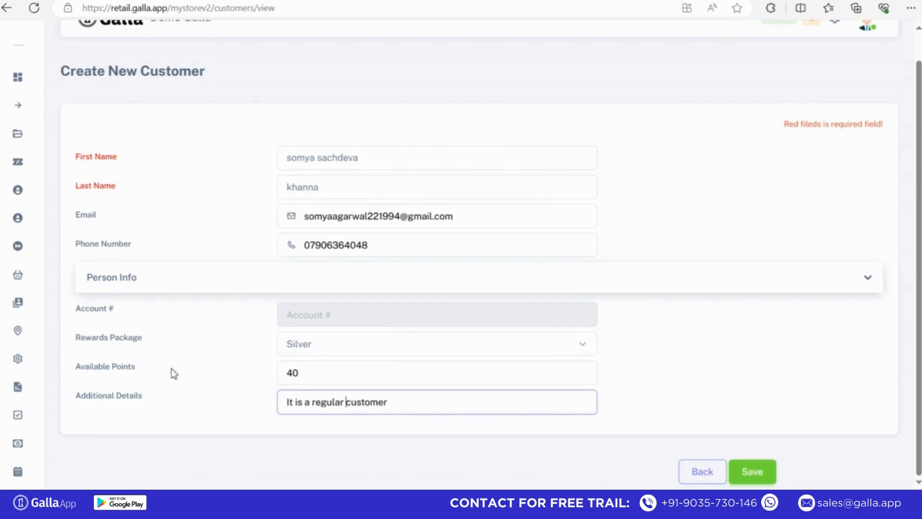
Step: Save the new customer and highlight its row in the 743-entry customer list
click(752, 476)
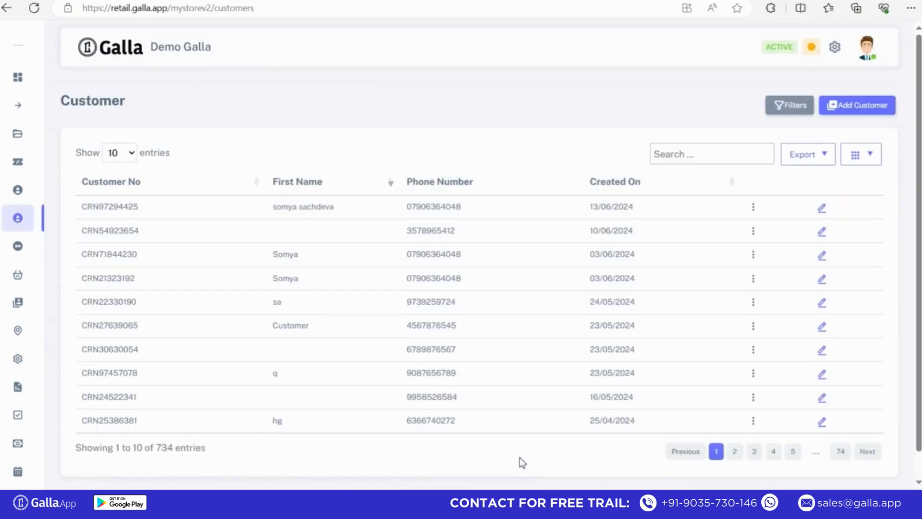
drag(83, 211, 772, 219)
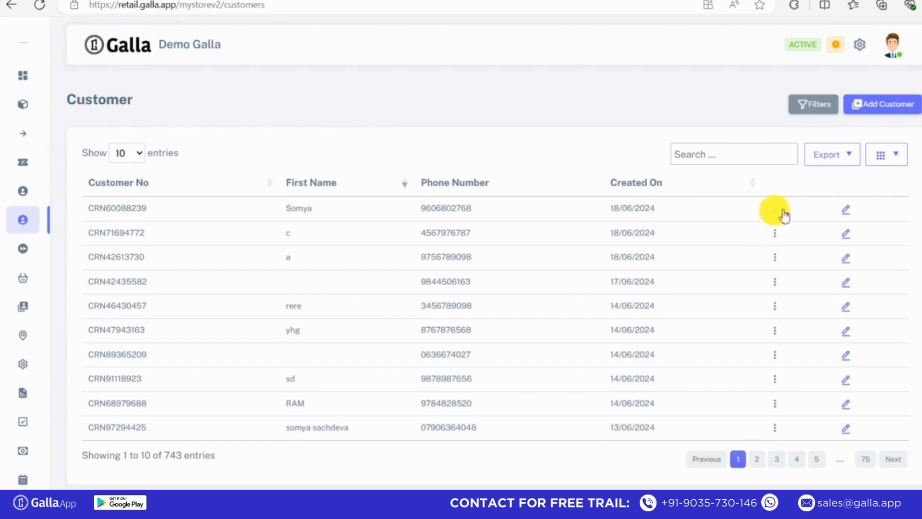
Step: Re-save the first customer's record unchanged and go back to the customer list
click(848, 212)
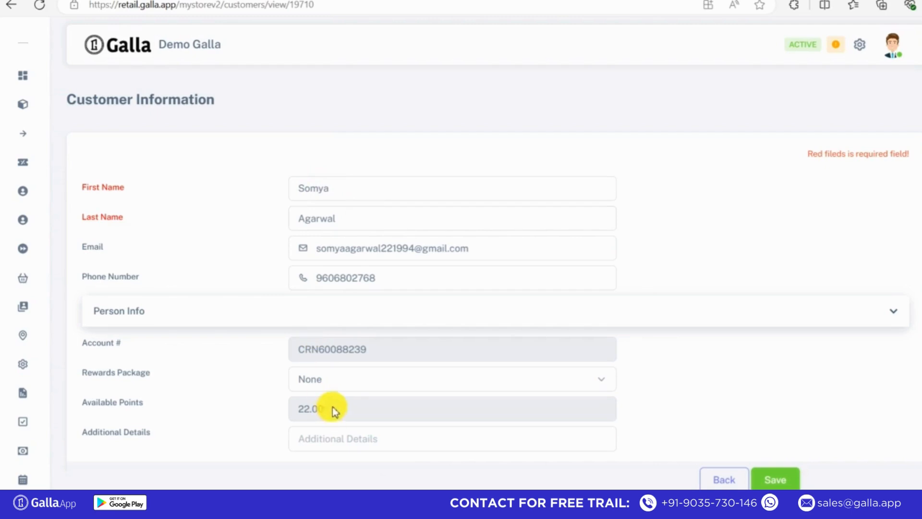
click(365, 221)
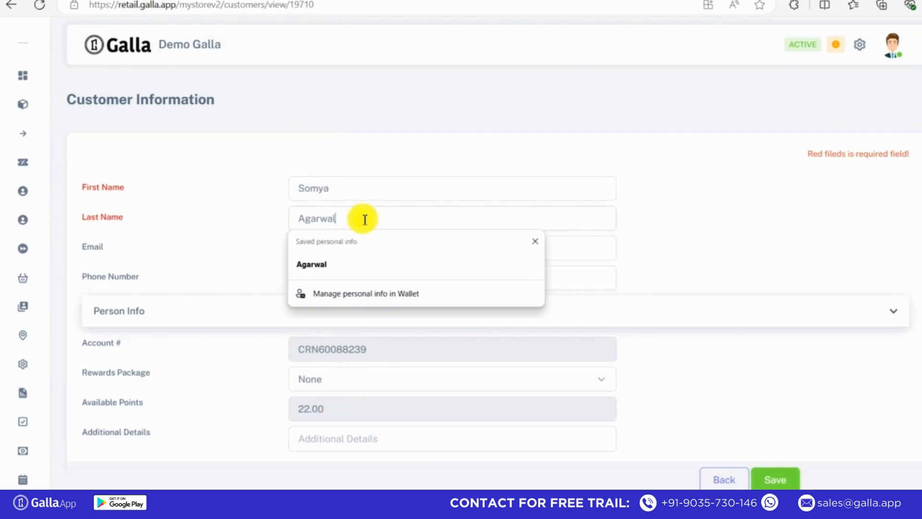
click(756, 329)
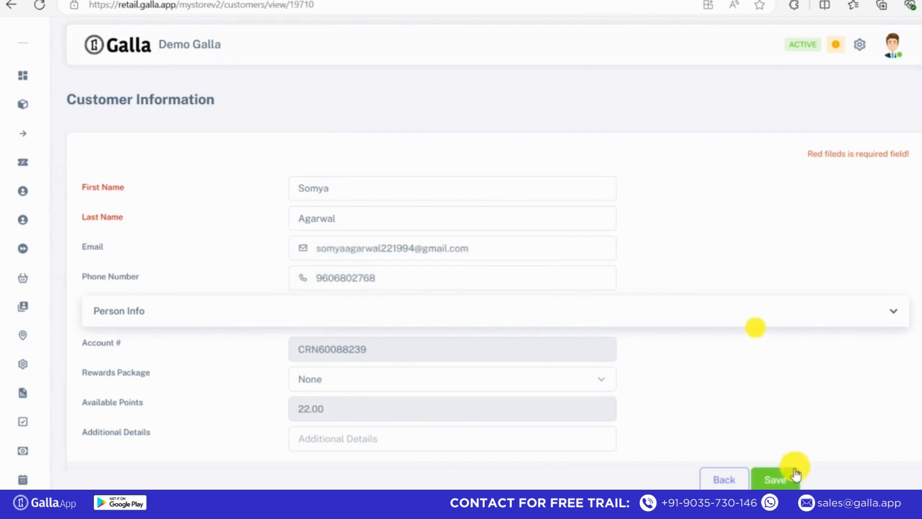
click(784, 481)
click(7, 5)
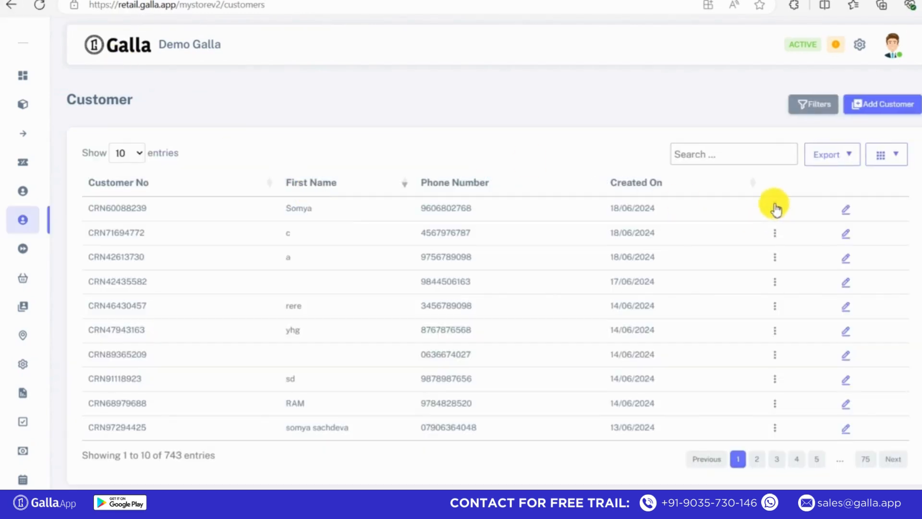
click(776, 210)
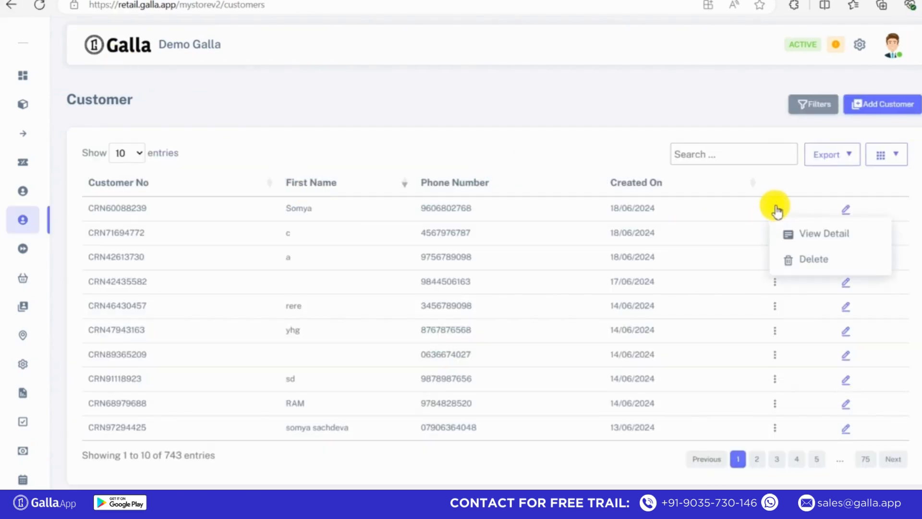
click(810, 240)
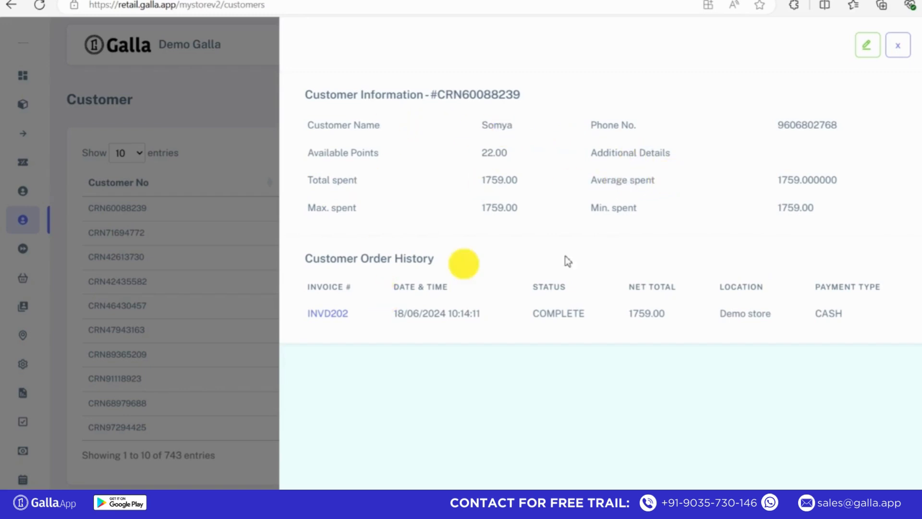
click(870, 48)
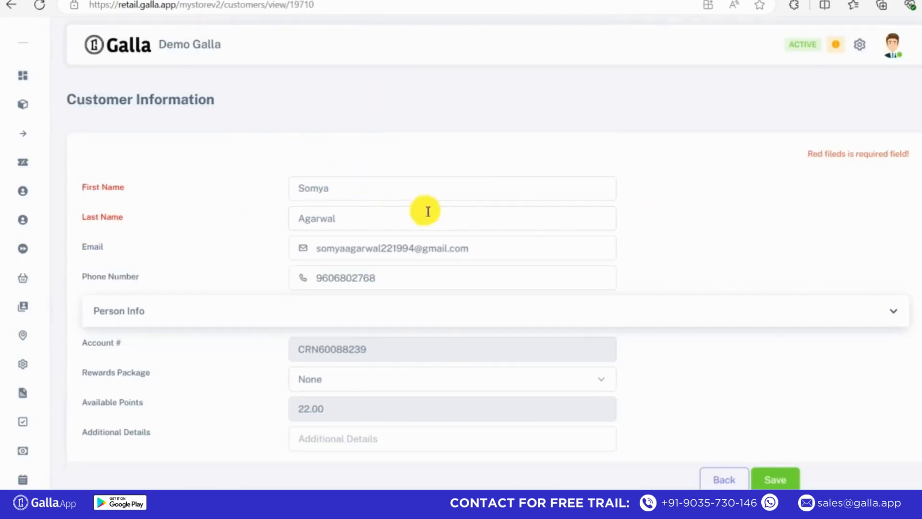
click(11, 5)
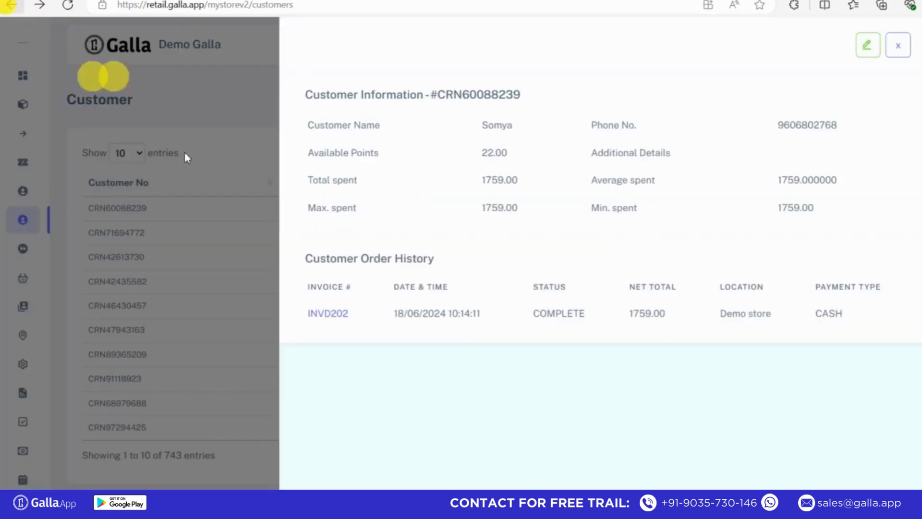
click(243, 238)
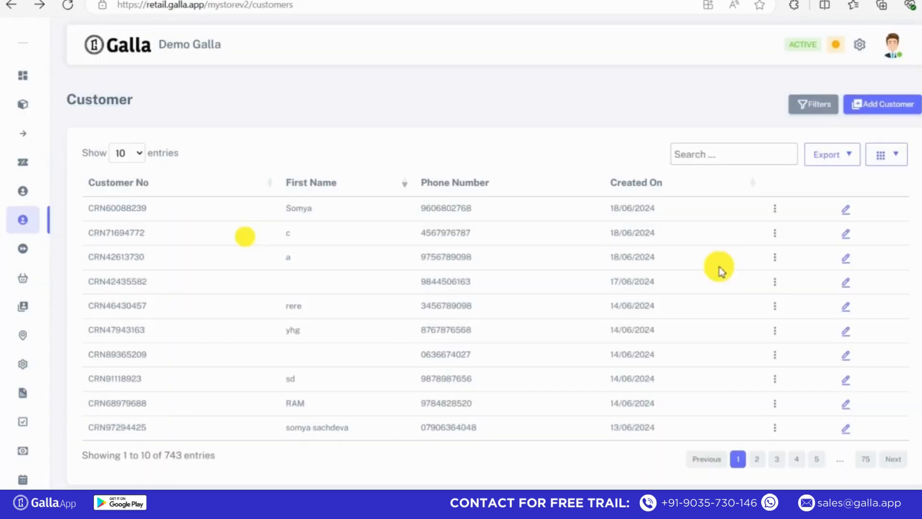
click(776, 212)
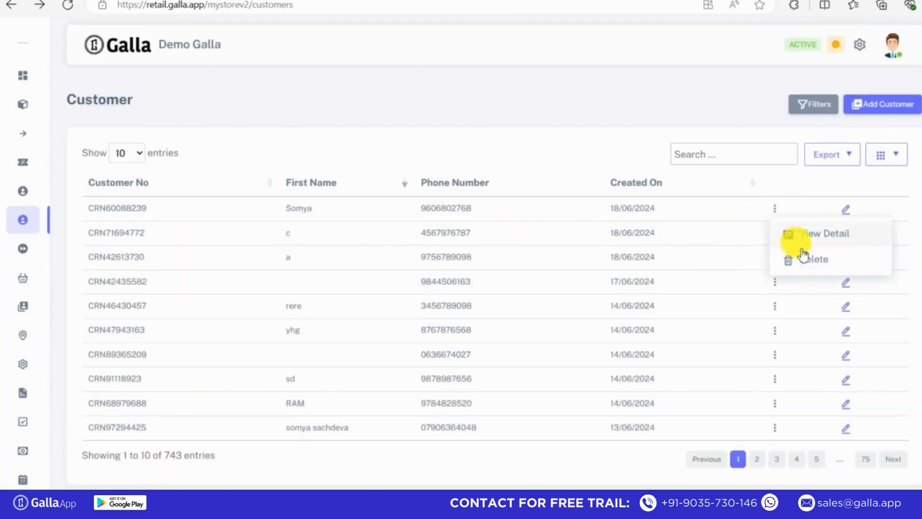
click(807, 263)
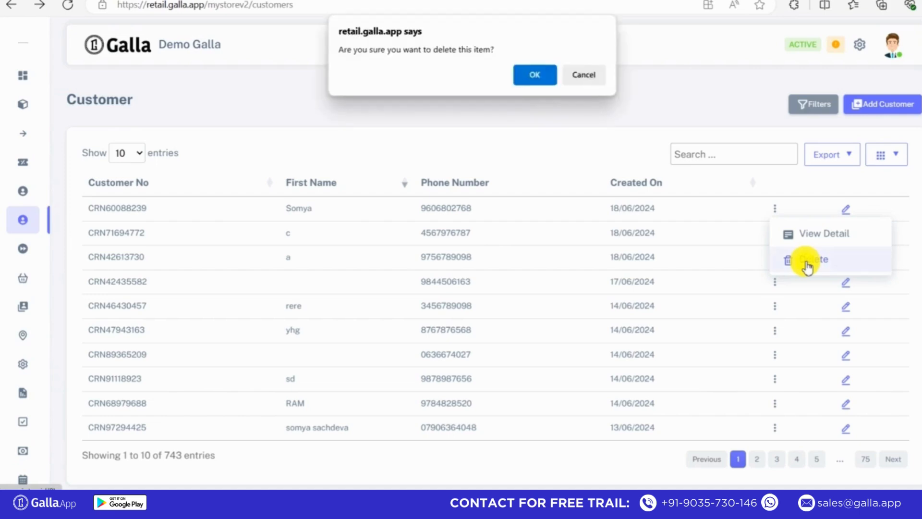
click(539, 73)
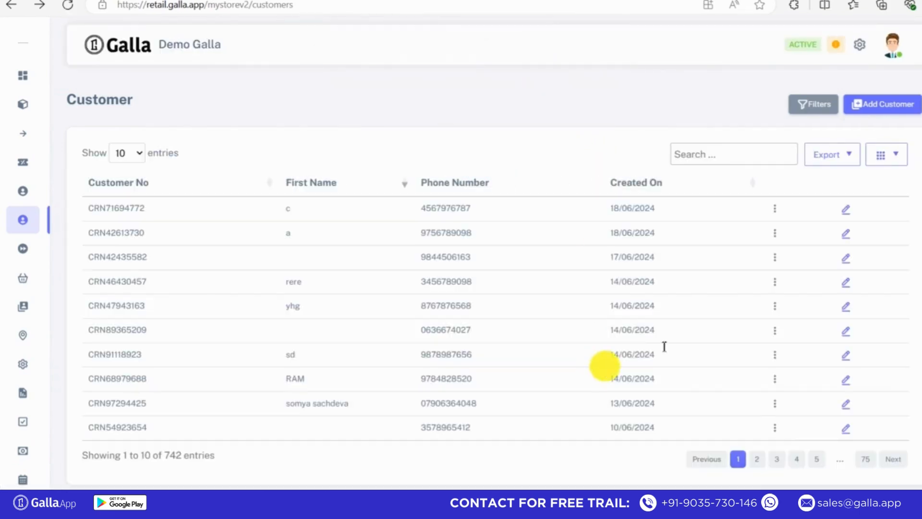
Step: Go from the Dashboard via Customers in the sidebar to the Customer Group page
click(65, 60)
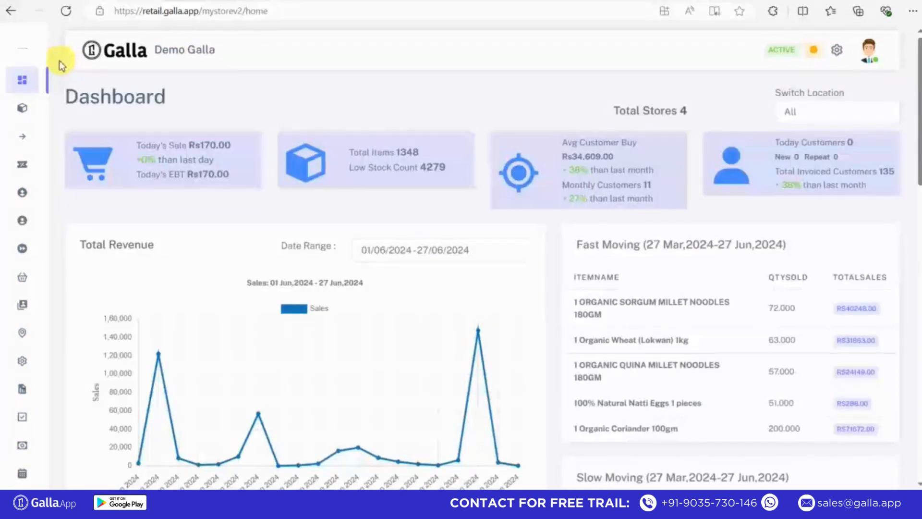
mouse_move(21, 76)
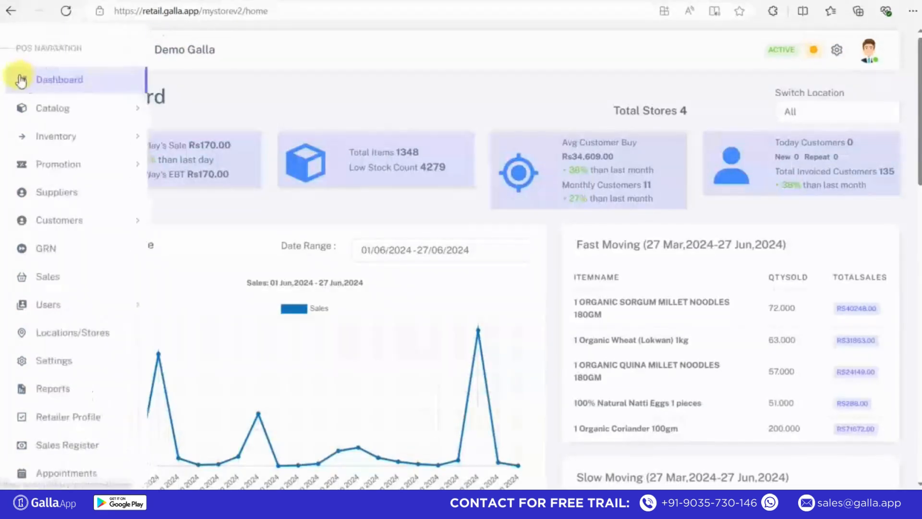
click(52, 222)
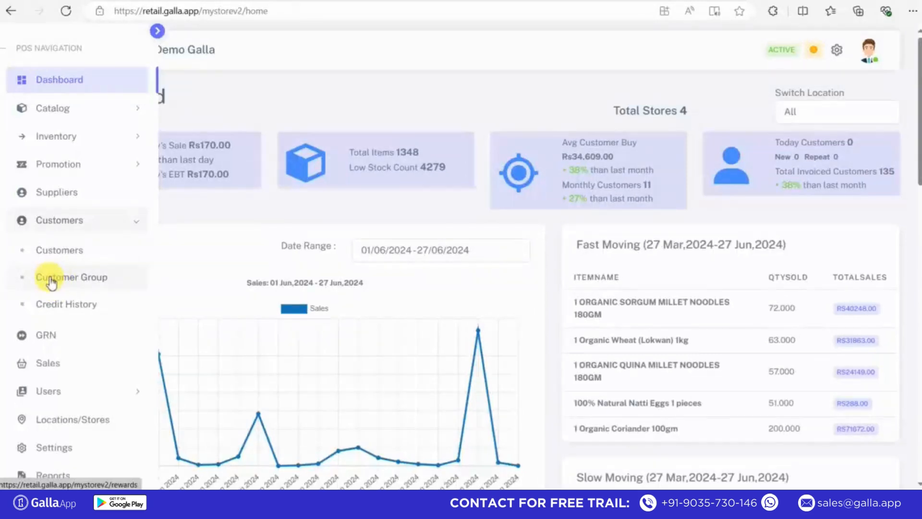
click(50, 278)
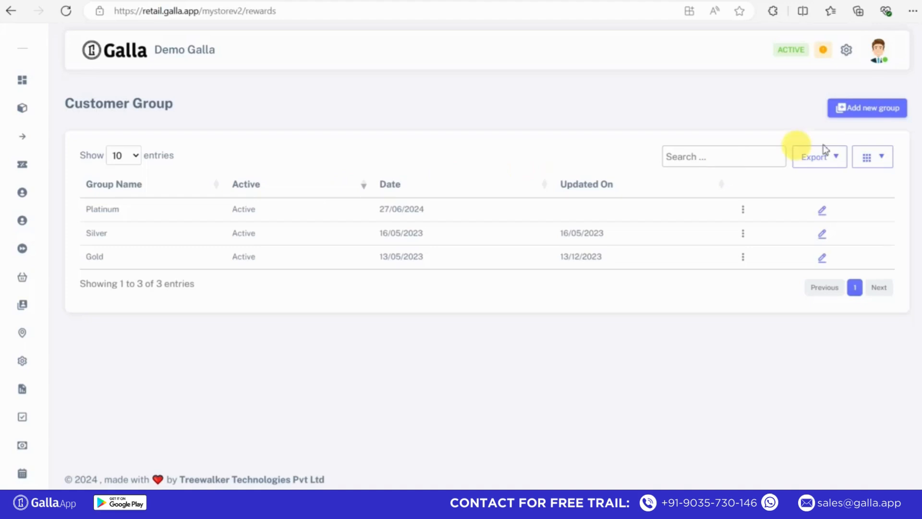
Step: Create an active customer group named 'Silver Platinum'
click(856, 109)
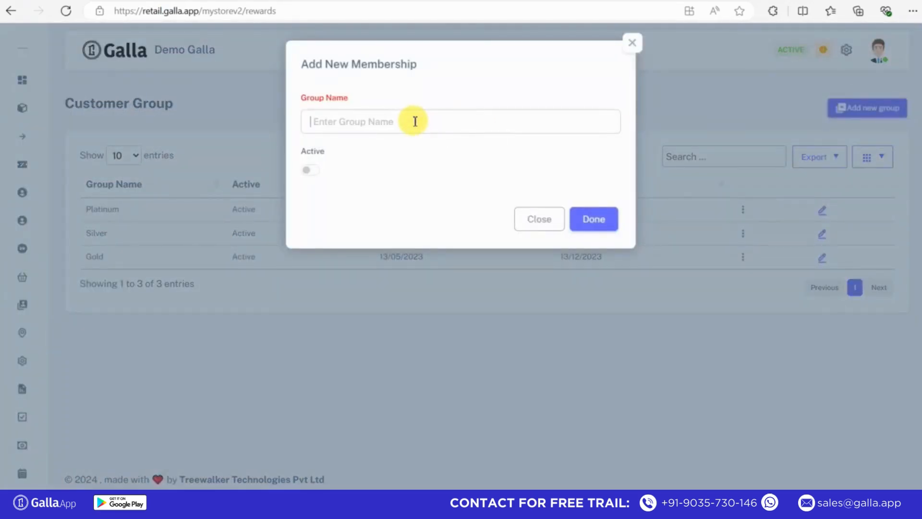
text(Silver Platinum)
click(415, 121)
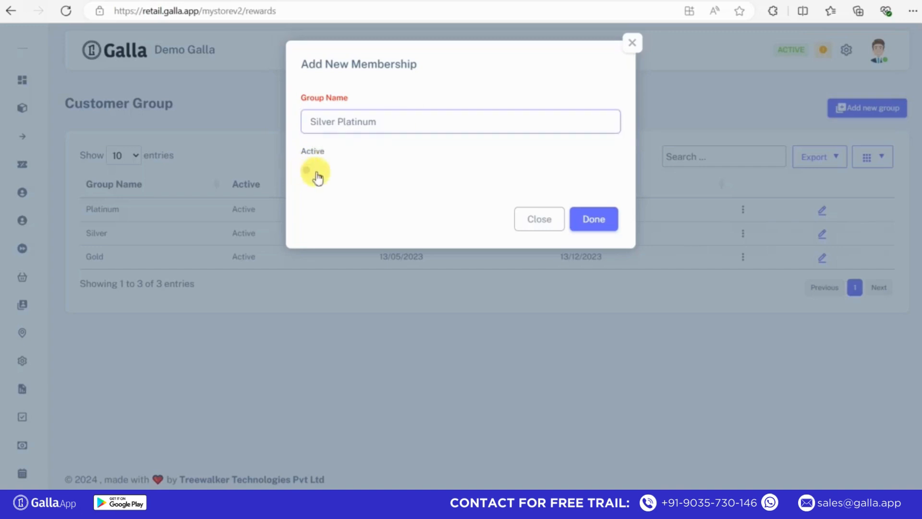
click(315, 174)
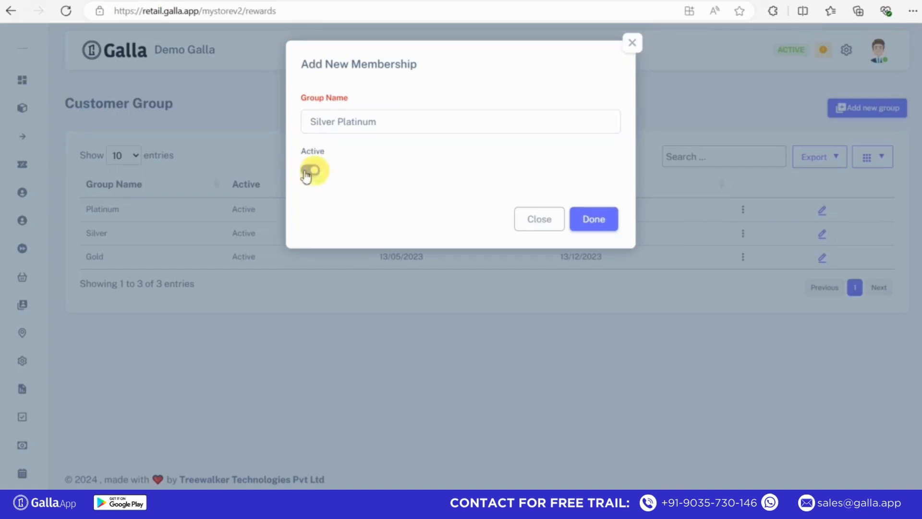
click(599, 221)
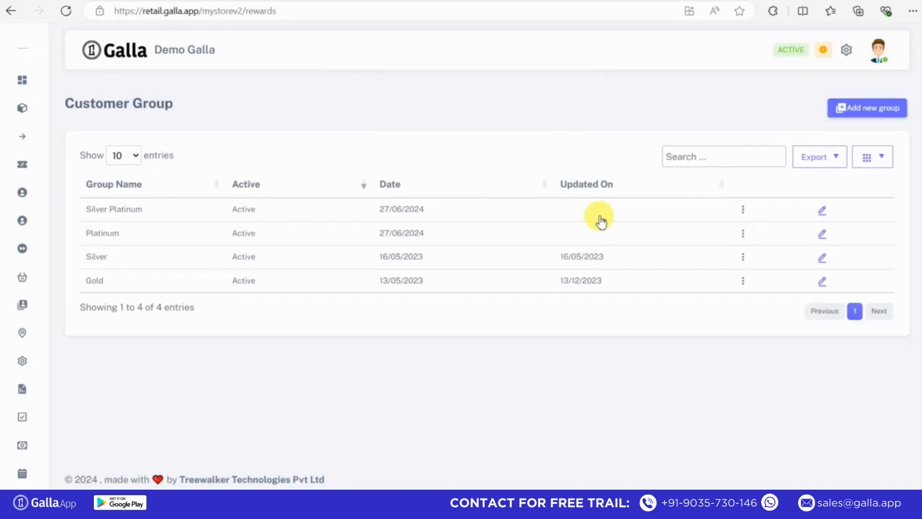
Step: Open Group Detail for Silver Platinum from its row's action menu
click(744, 211)
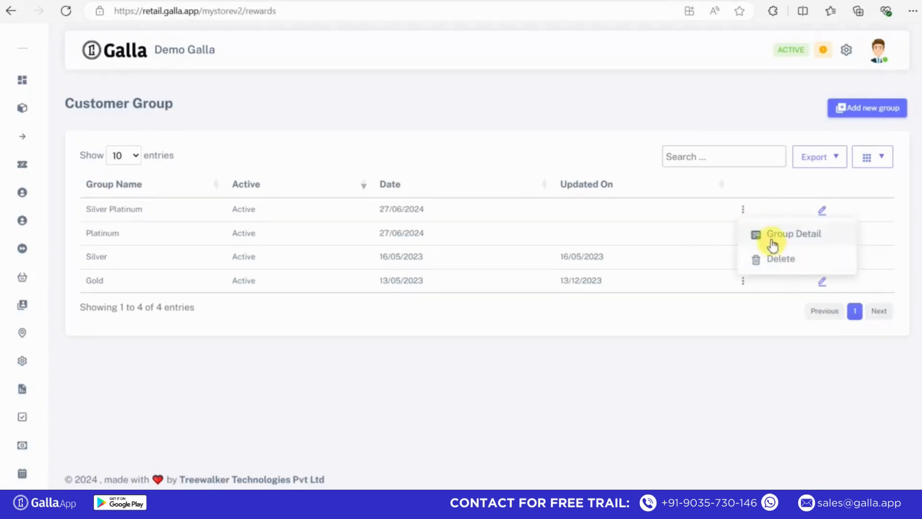
click(773, 240)
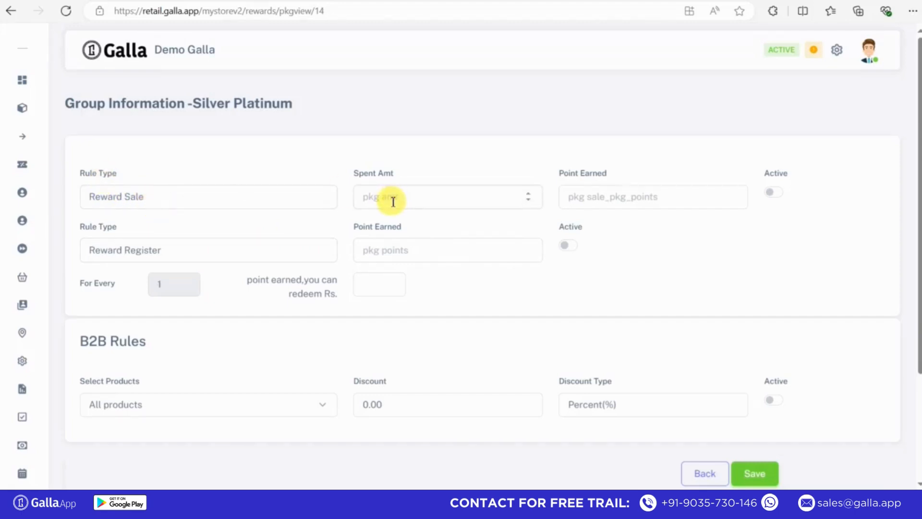
Step: Make the Reward Sale rule earn 10 points per 50 spent and activate it
click(362, 191)
text(50)
click(595, 198)
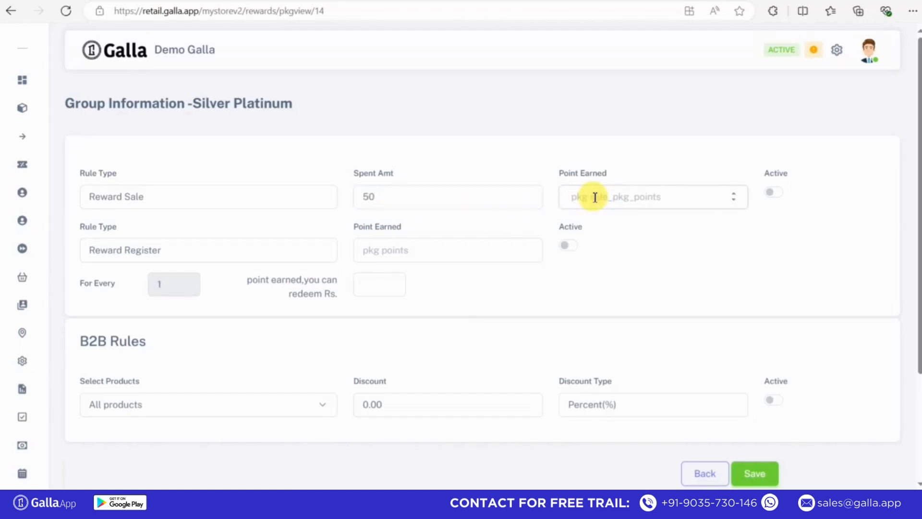
text(10)
click(774, 191)
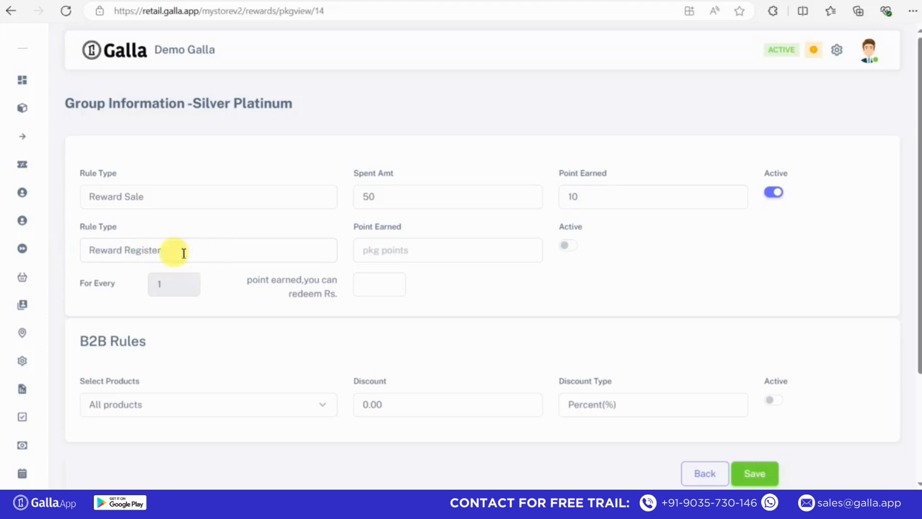
Step: Give the Reward Register rule 50 points at Rs. 2 per point and activate it
click(387, 250)
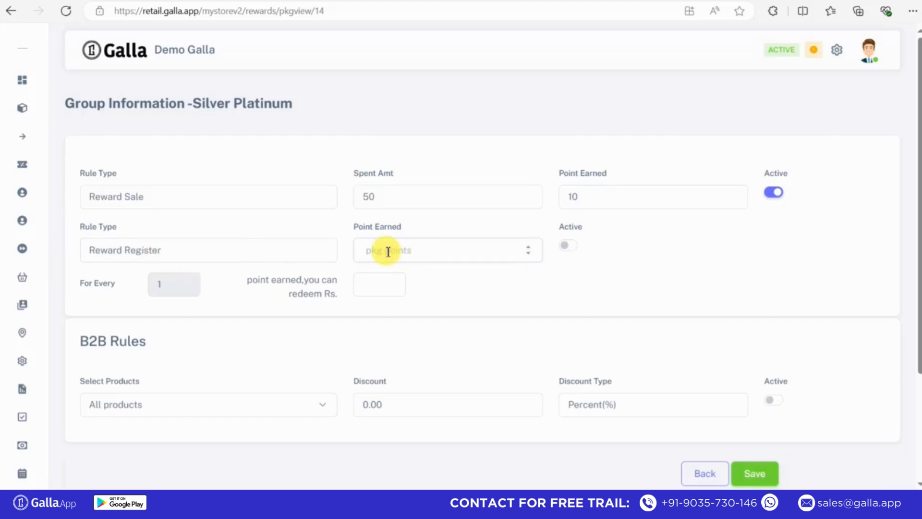
text(50)
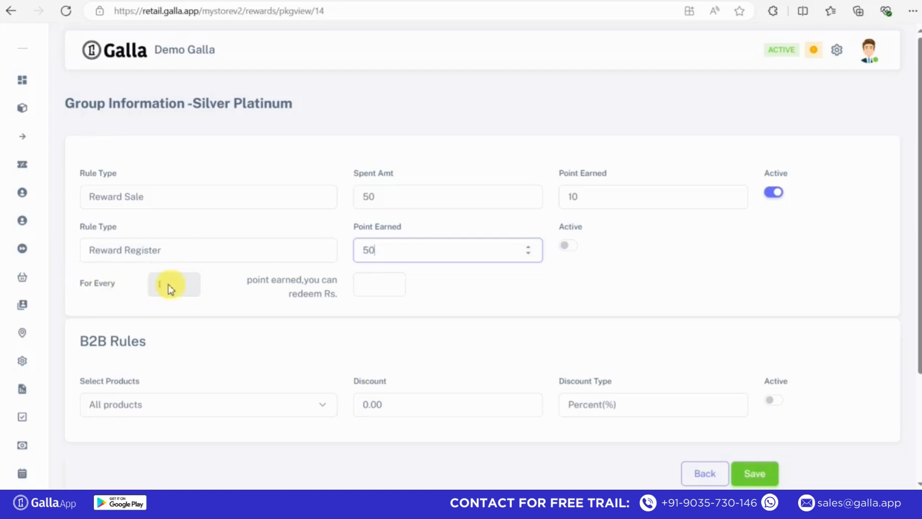
click(361, 287)
text(2)
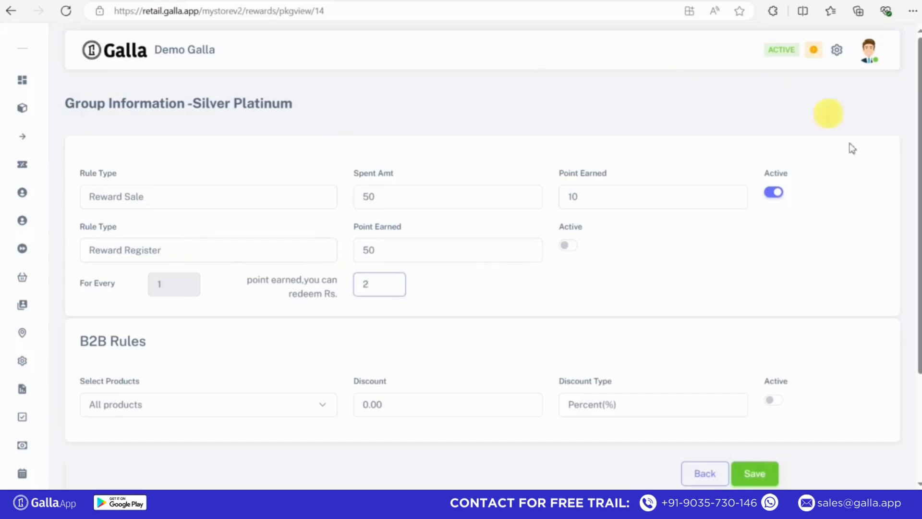
click(569, 246)
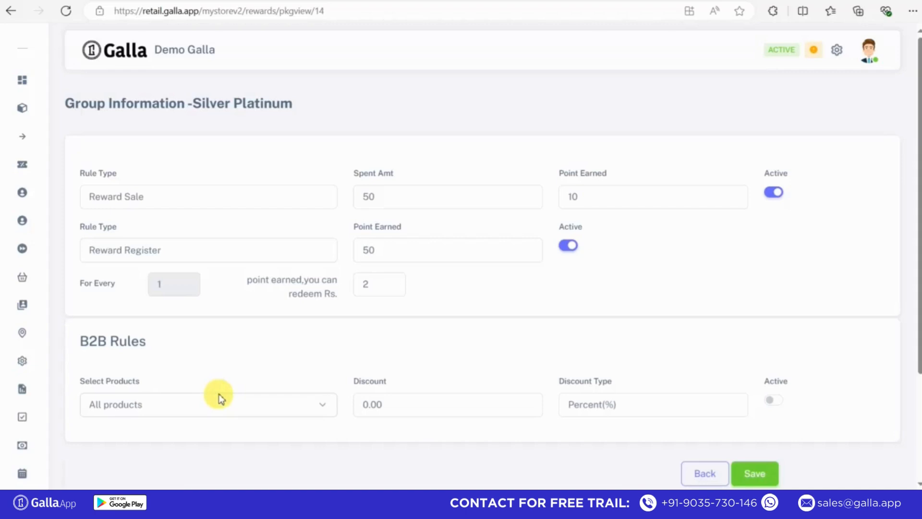
Step: Set the B2B rule to a 10 Percent(%) discount covering All products
click(172, 409)
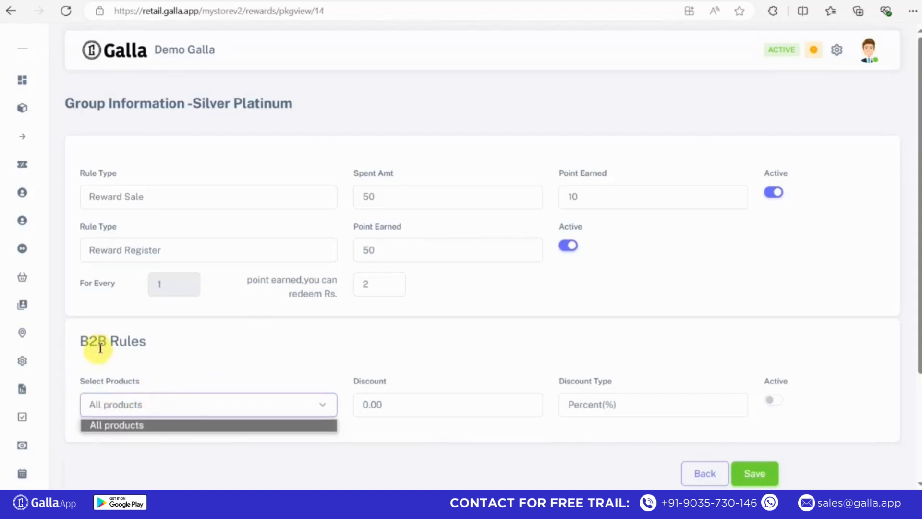
click(123, 425)
click(158, 401)
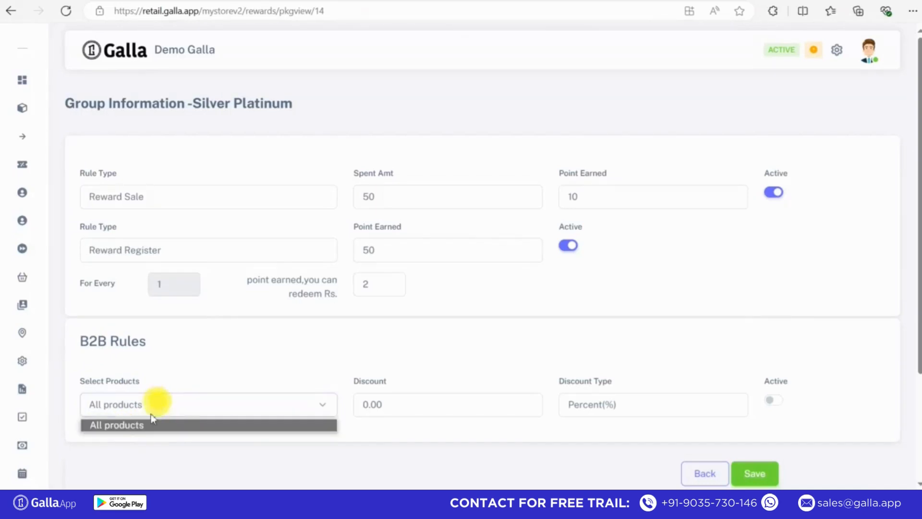
click(145, 426)
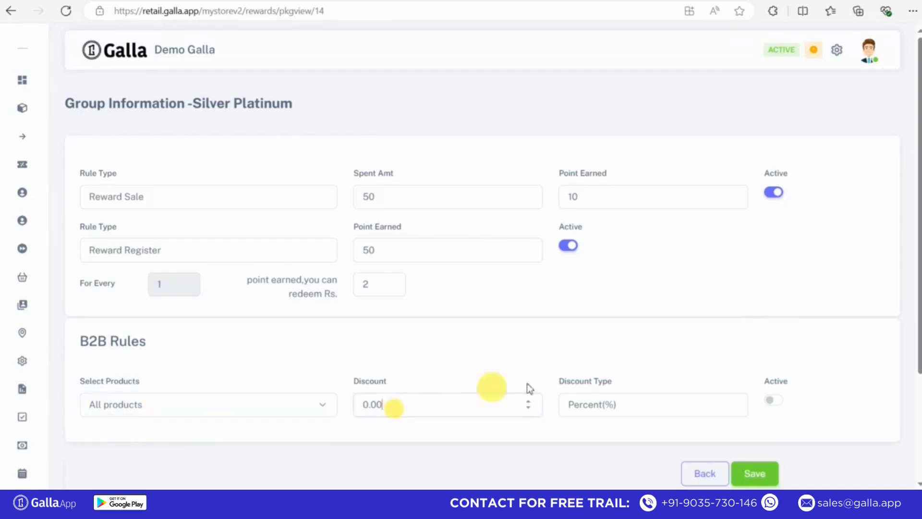
key(BackSpace)
key(BackSpace)
key(BackSpace)
key(BackSpace)
text(6)
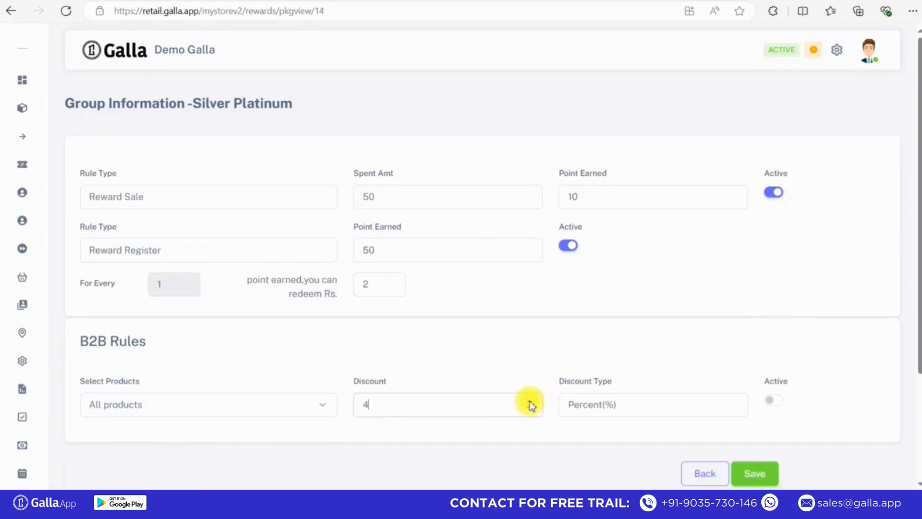
key(BackSpace)
text(10)
click(659, 407)
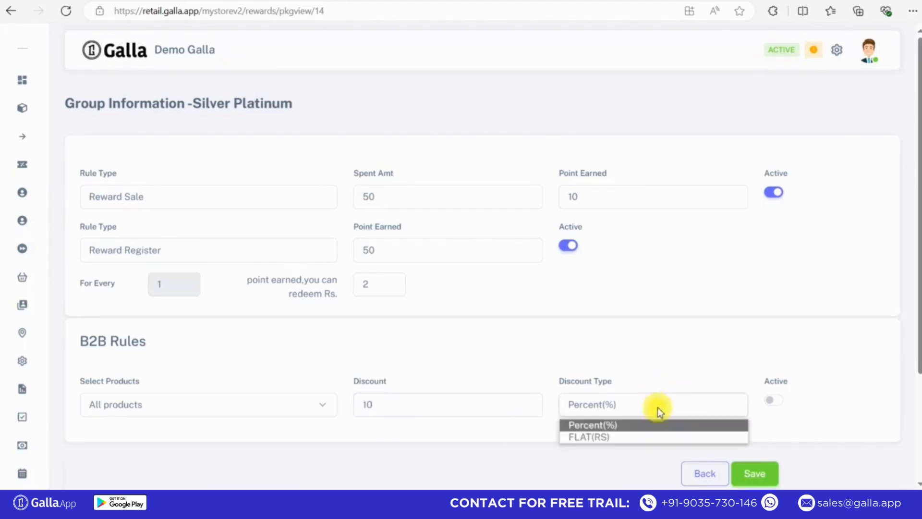
click(606, 424)
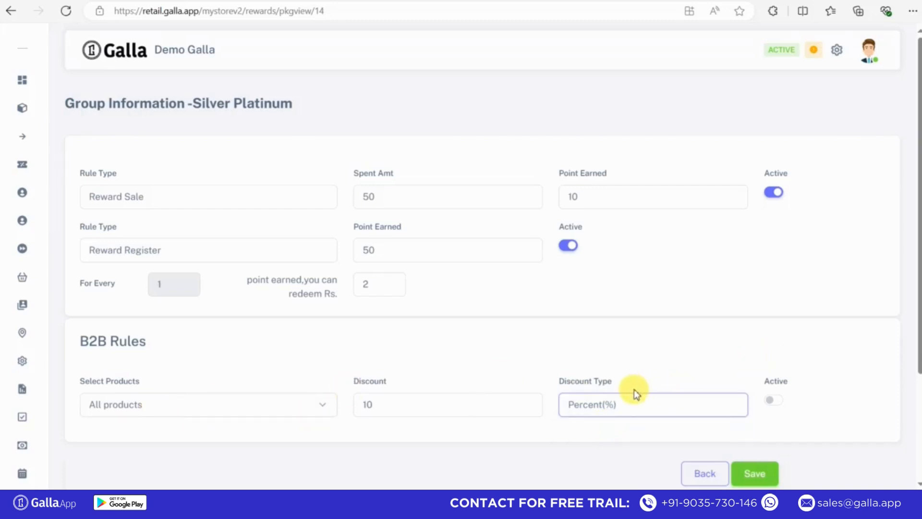
Step: Activate the B2B rule and save Silver Platinum's reward and B2B rules
click(774, 401)
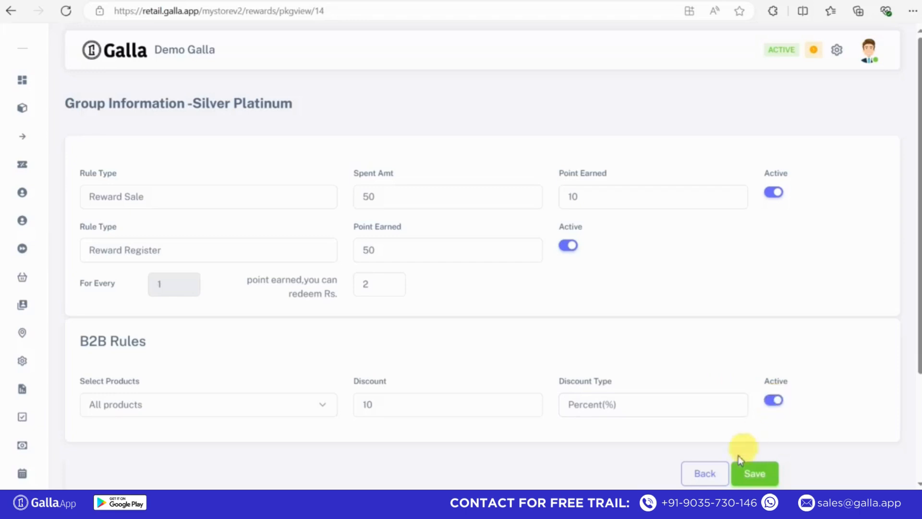
click(755, 476)
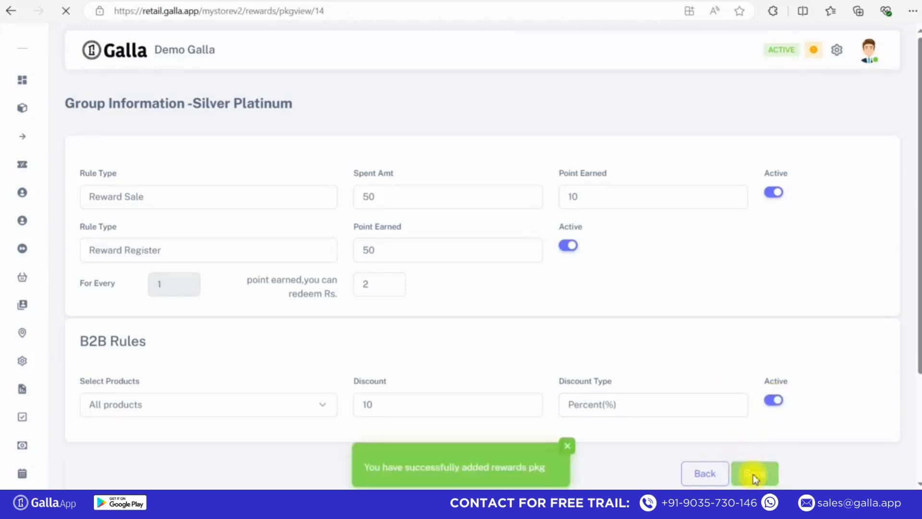